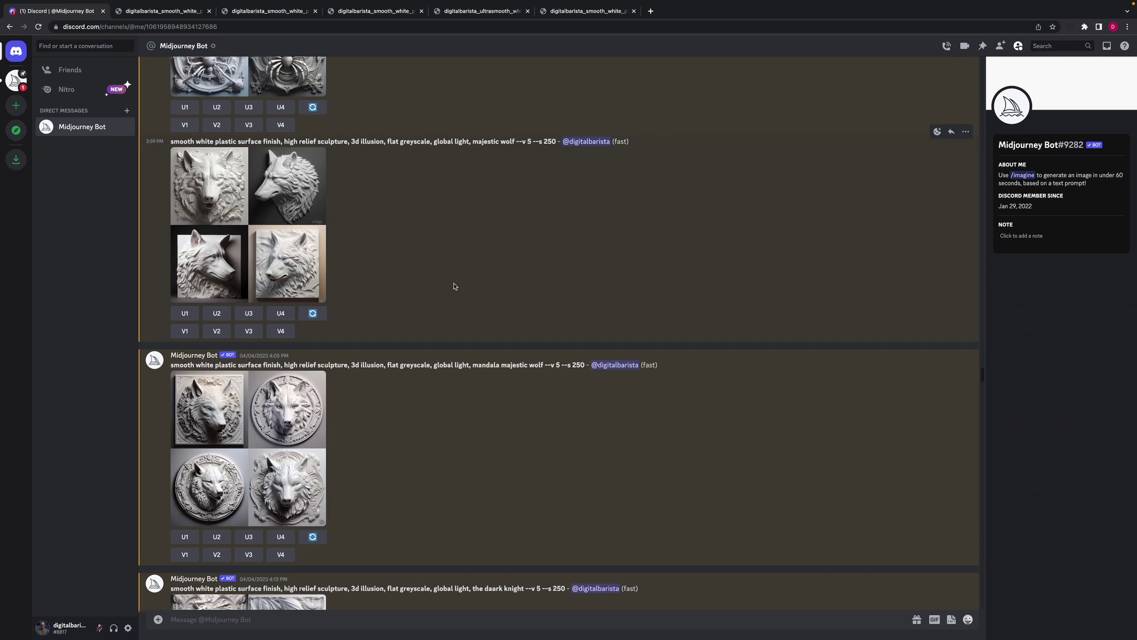
Step: Scroll past the 'the daark knight' and '1960's batman and robin' grids to the 'adam west batman' grid
scroll(438, 282, down, 2)
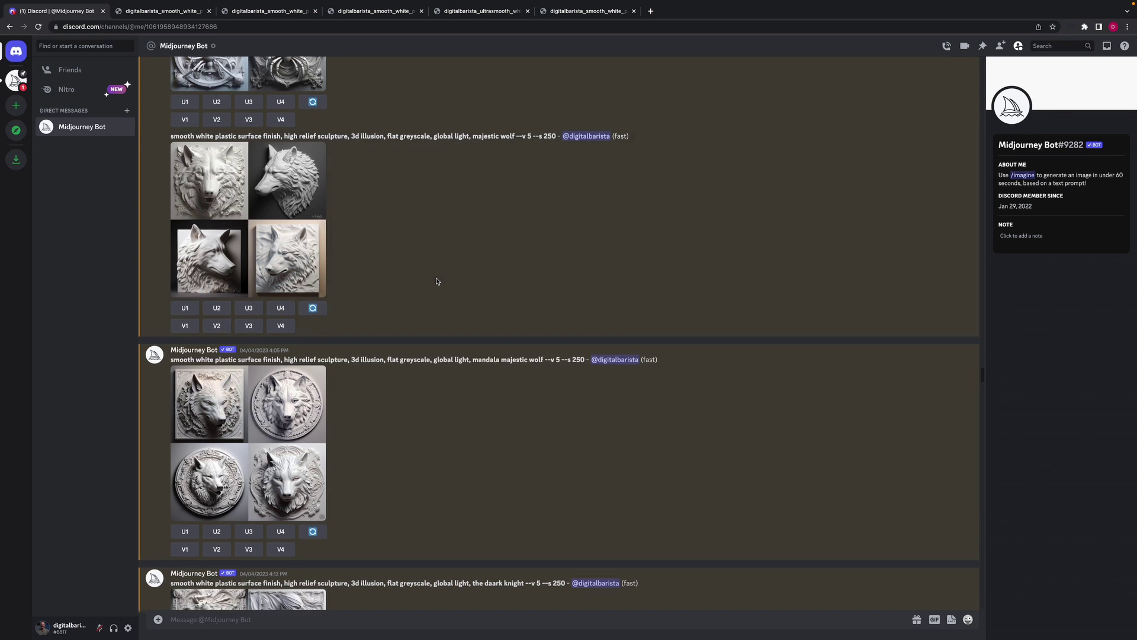
scroll(459, 334, down, 4)
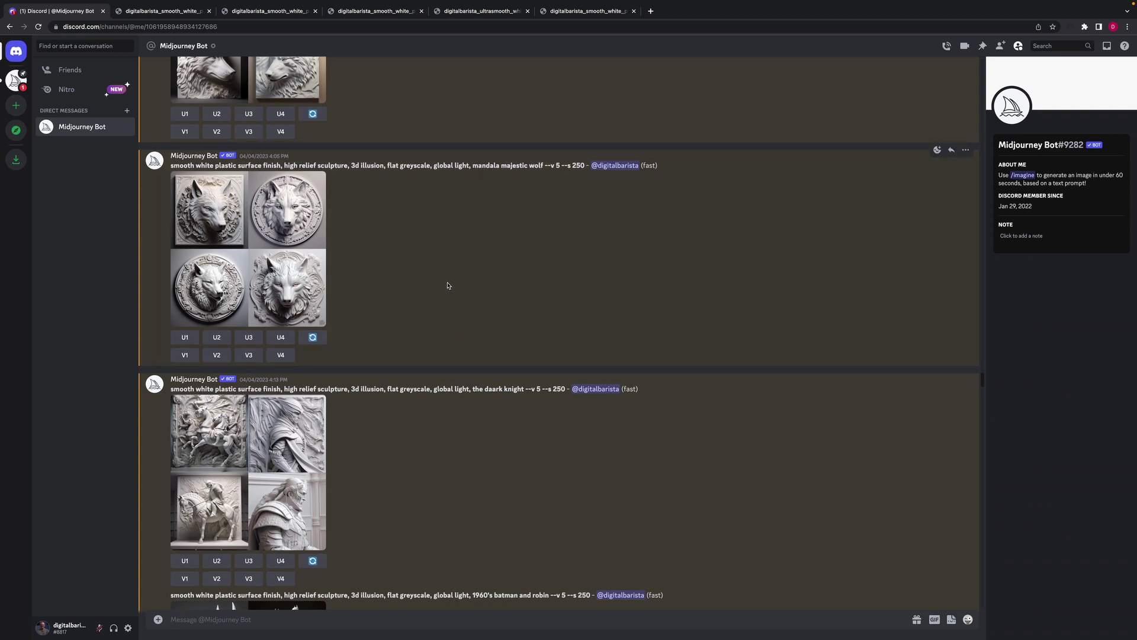
scroll(449, 286, down, 3)
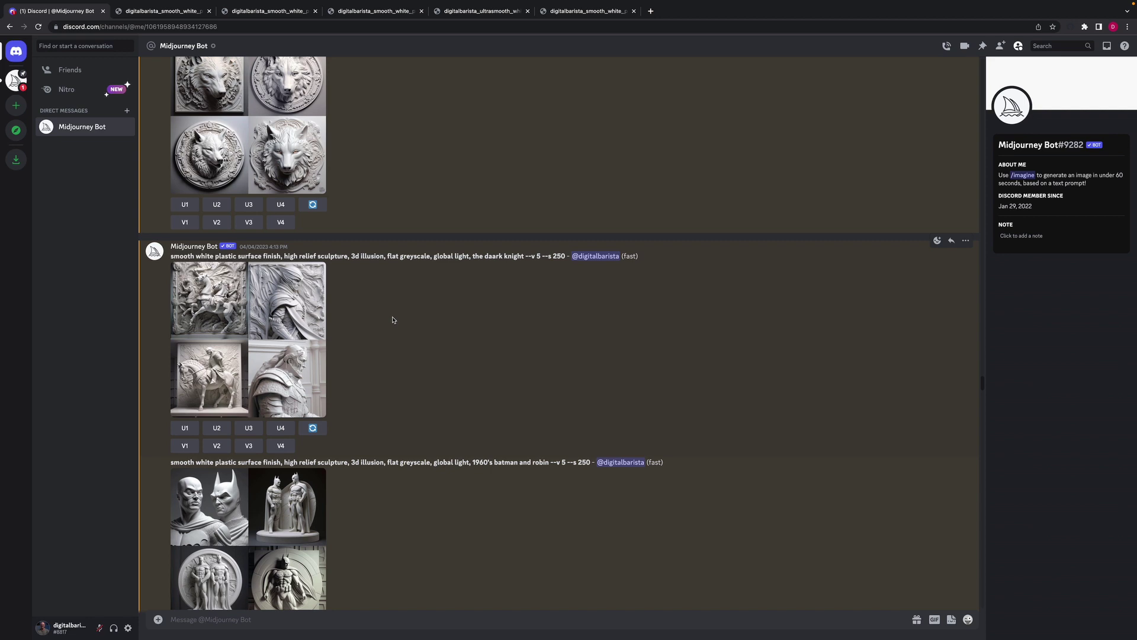
scroll(393, 320, down, 2)
scroll(395, 296, up, 1)
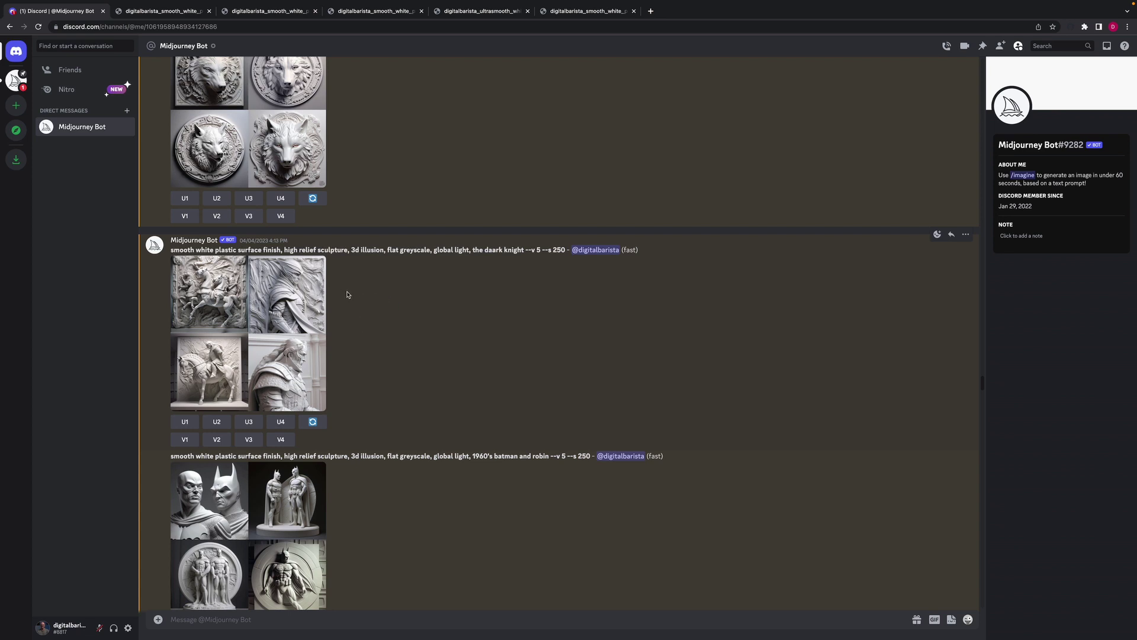
scroll(343, 324, down, 3)
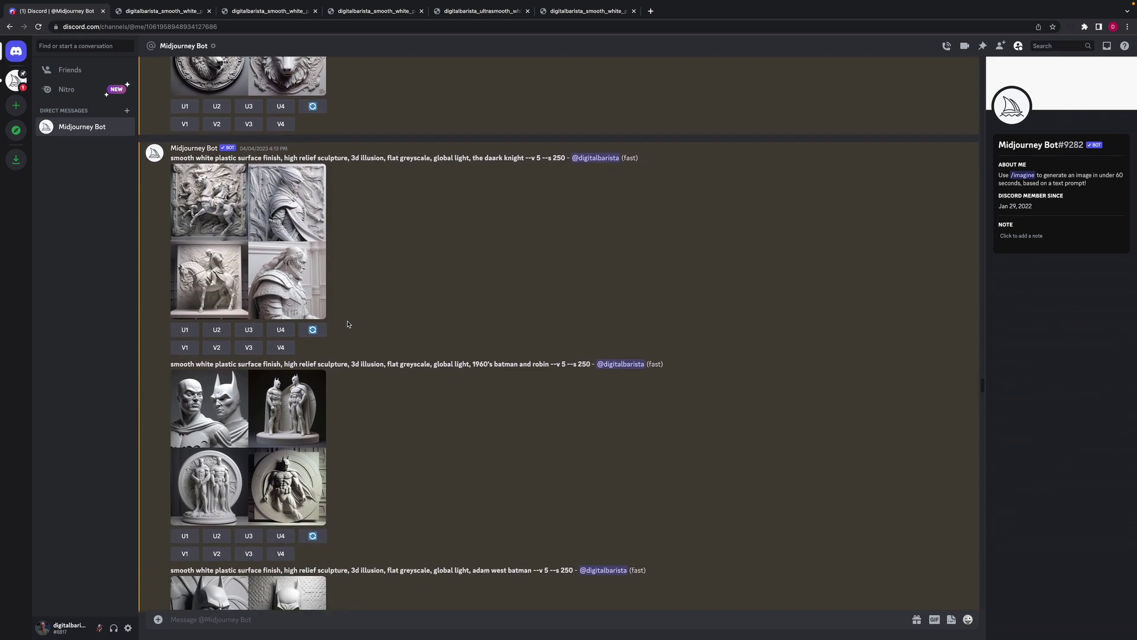
scroll(350, 326, down, 3)
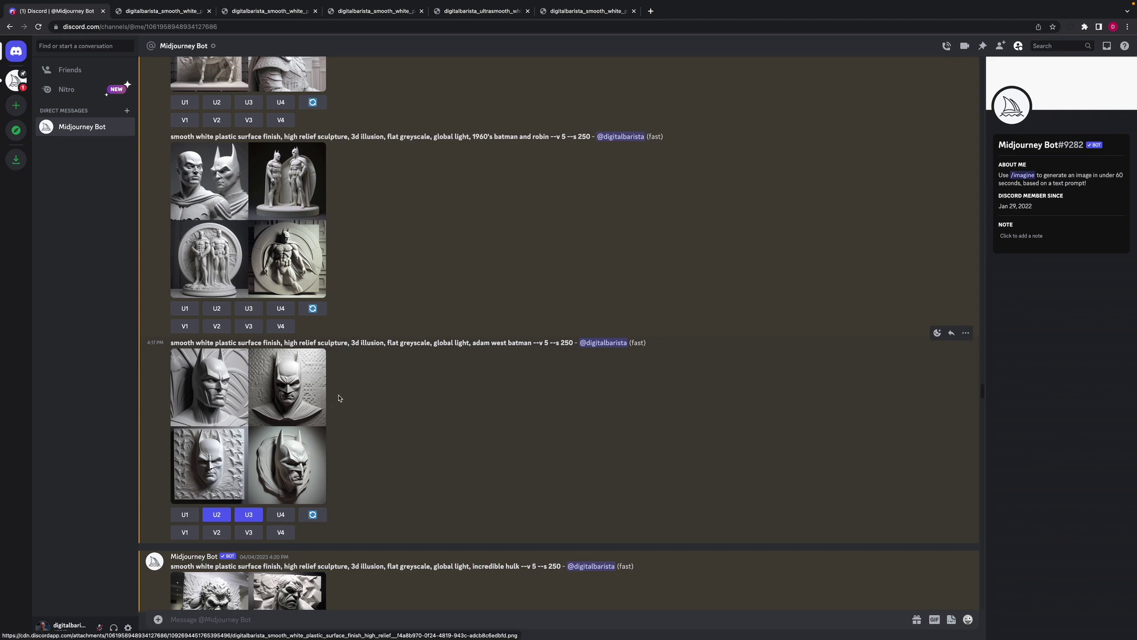
Step: Scroll past the 'incredible hulk' grid to the bald eagle grid and its upscaled Image #4
scroll(344, 391, down, 2)
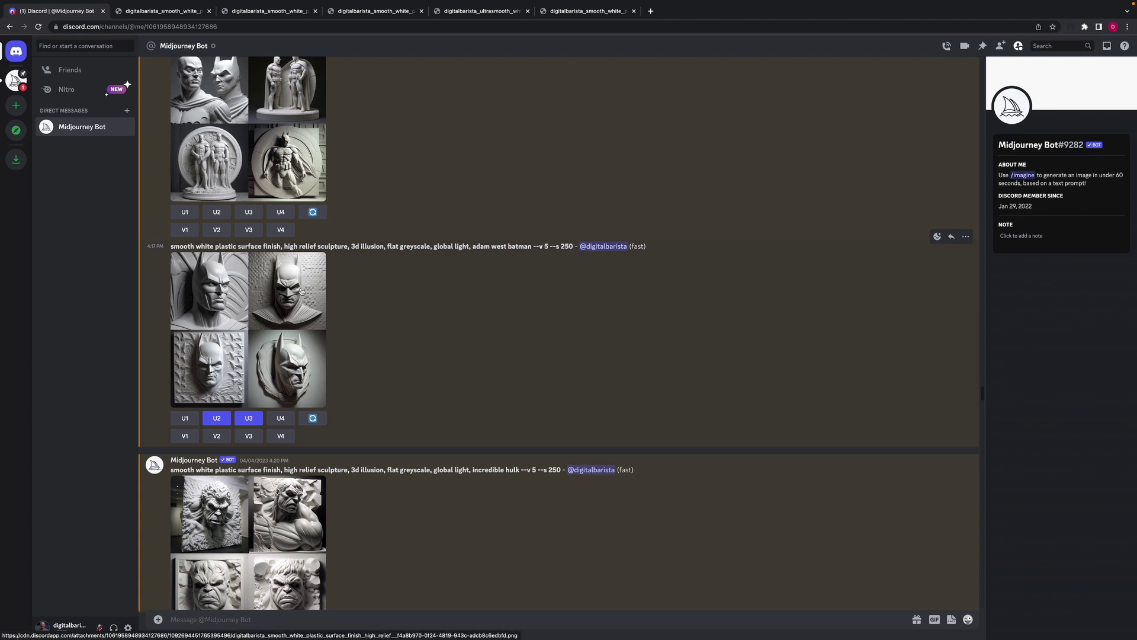
scroll(302, 297, down, 1)
scroll(304, 296, down, 1)
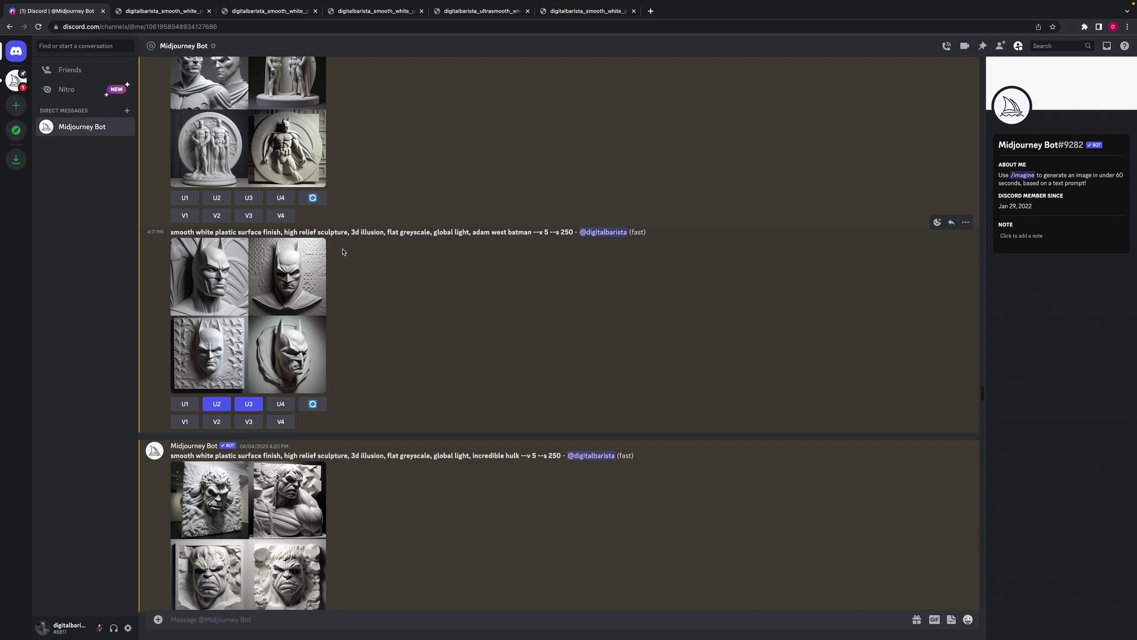
scroll(342, 264, down, 2)
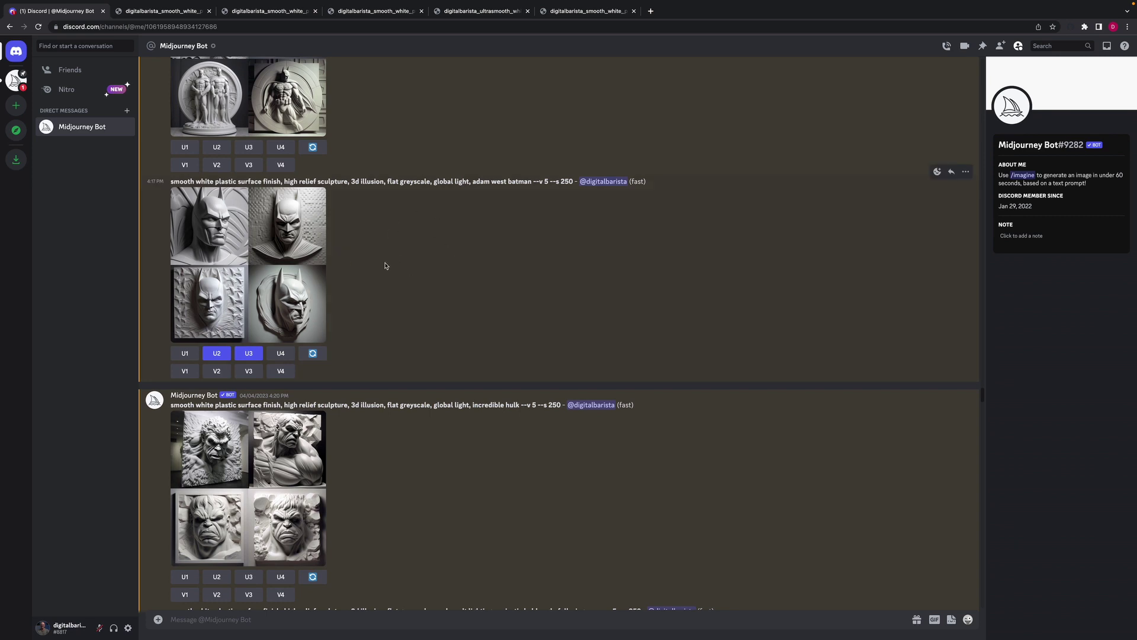
scroll(403, 270, down, 2)
scroll(405, 272, down, 4)
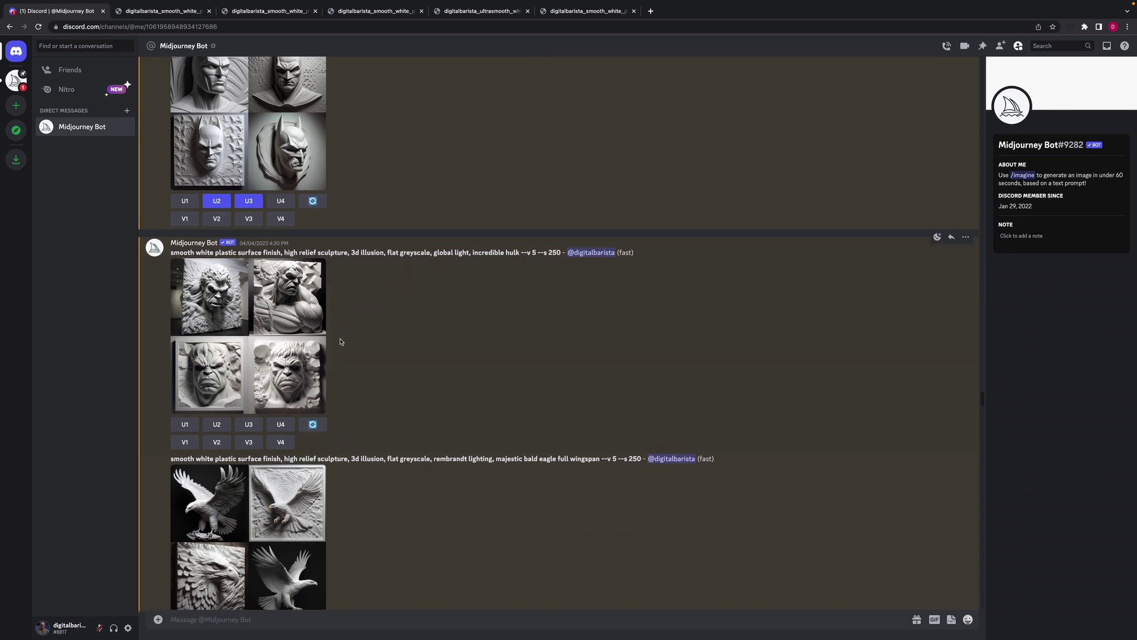
scroll(368, 330, down, 3)
scroll(374, 322, down, 3)
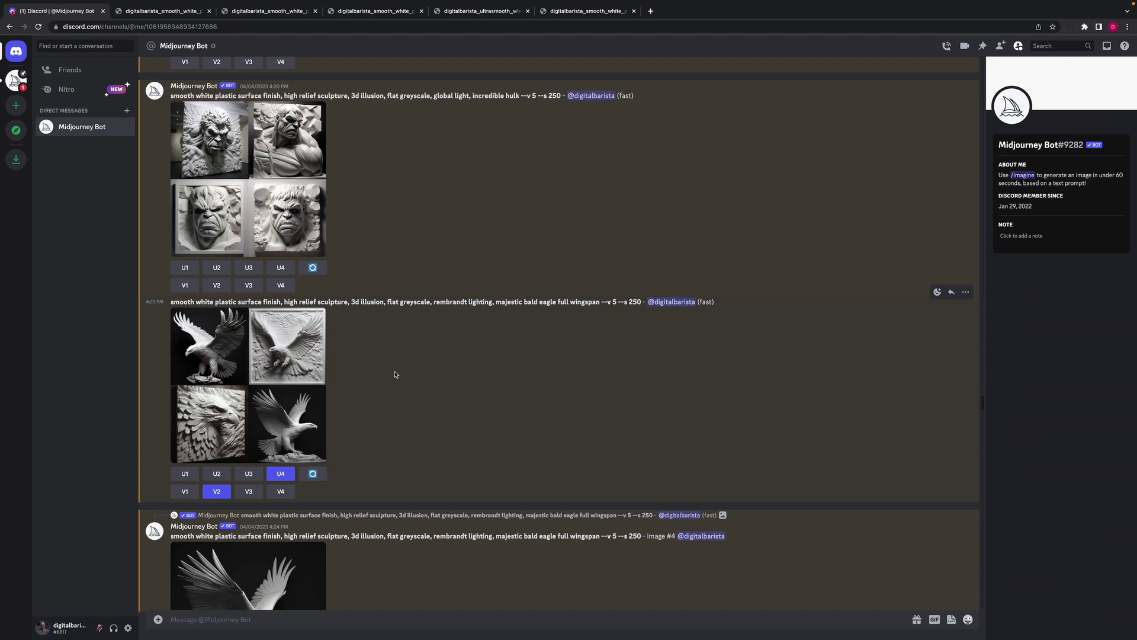
scroll(393, 376, down, 4)
Step: Scroll past the eagle upscale to the 'adam west batman' Image #2 and Image #3 upscales
scroll(349, 323, down, 6)
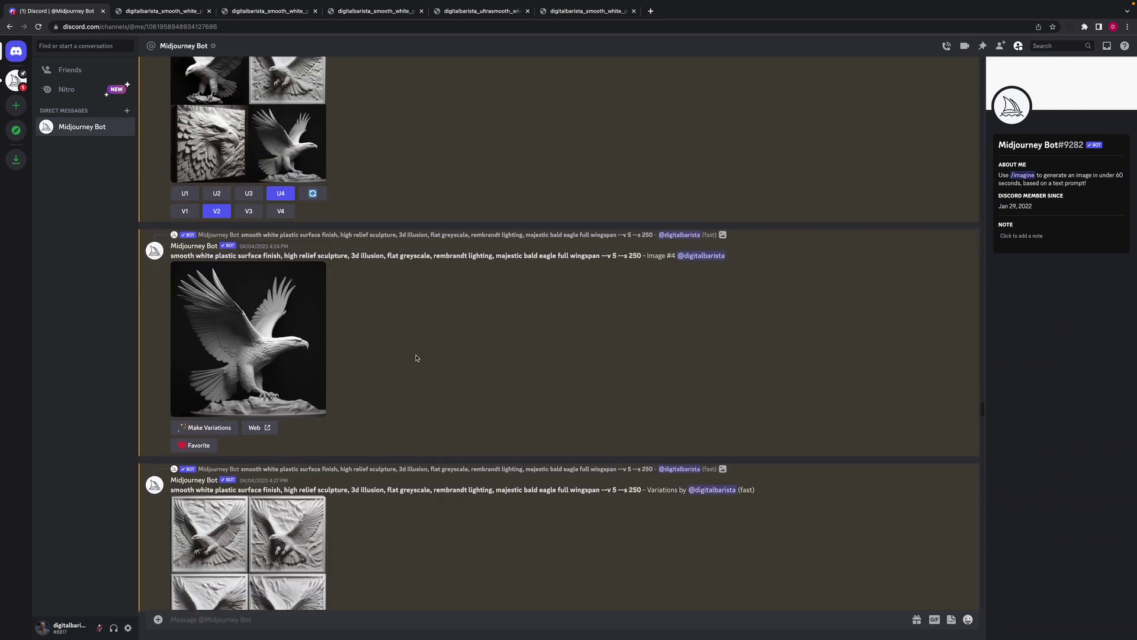
scroll(418, 374, down, 3)
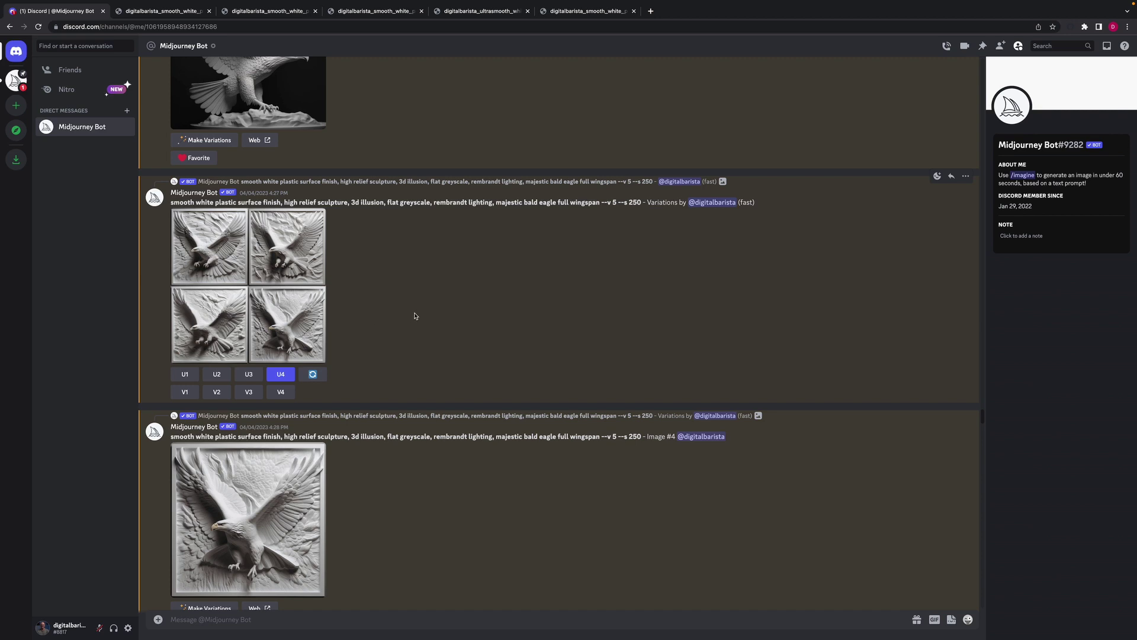
scroll(425, 314, down, 3)
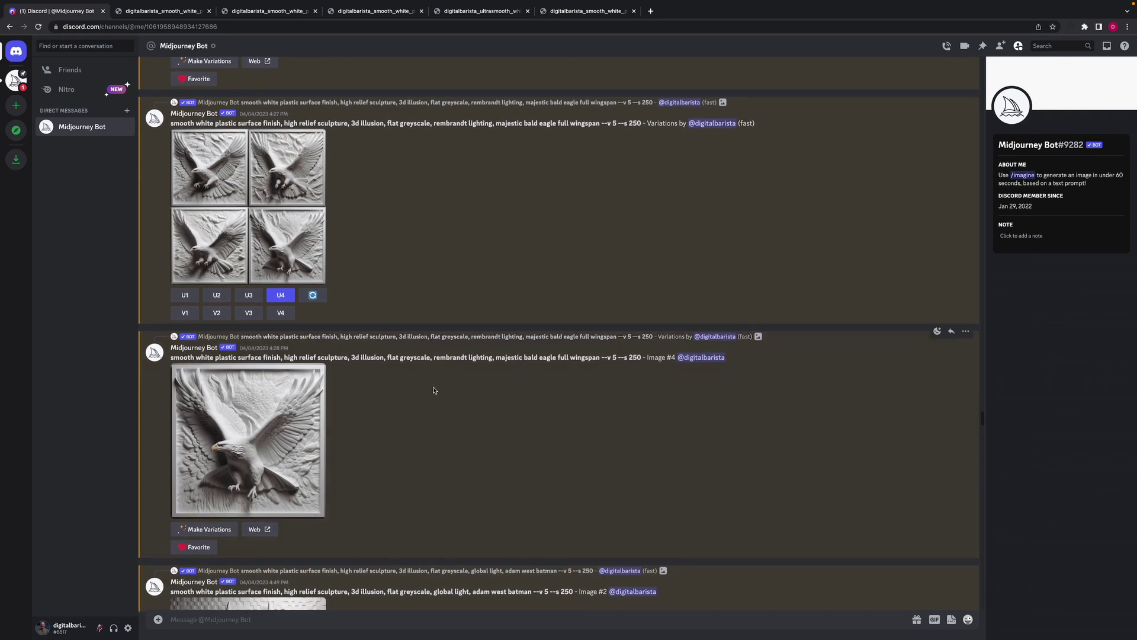
scroll(437, 388, down, 5)
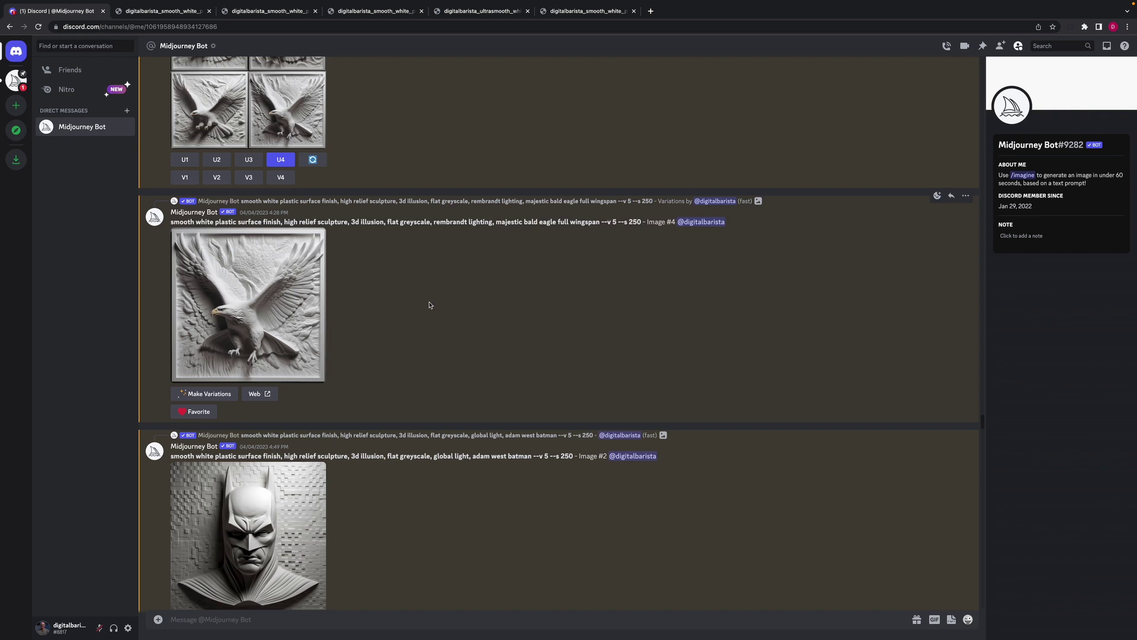
scroll(429, 311, down, 4)
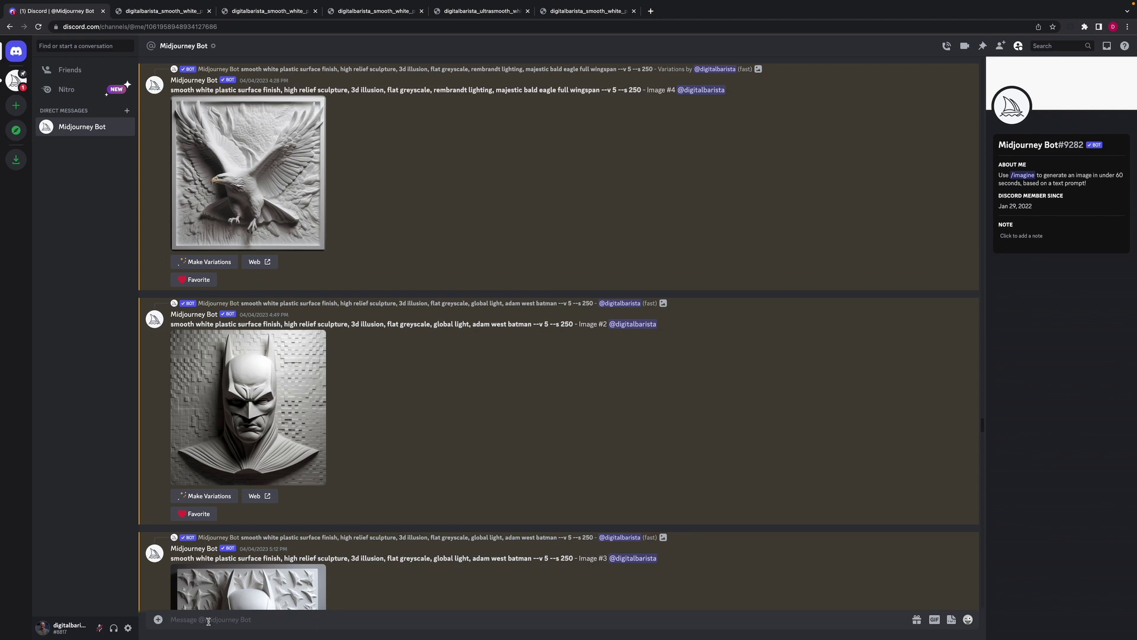
Step: Run /describe on the attached plaster Batman relief image to get four suggested prompts
text(/)
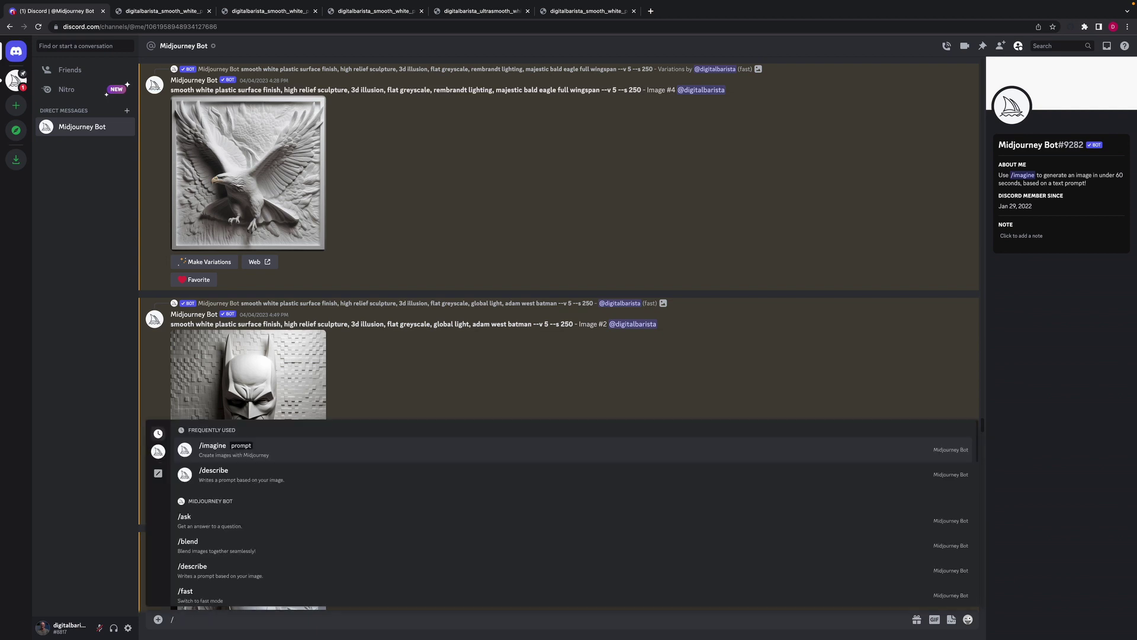
text(describe)
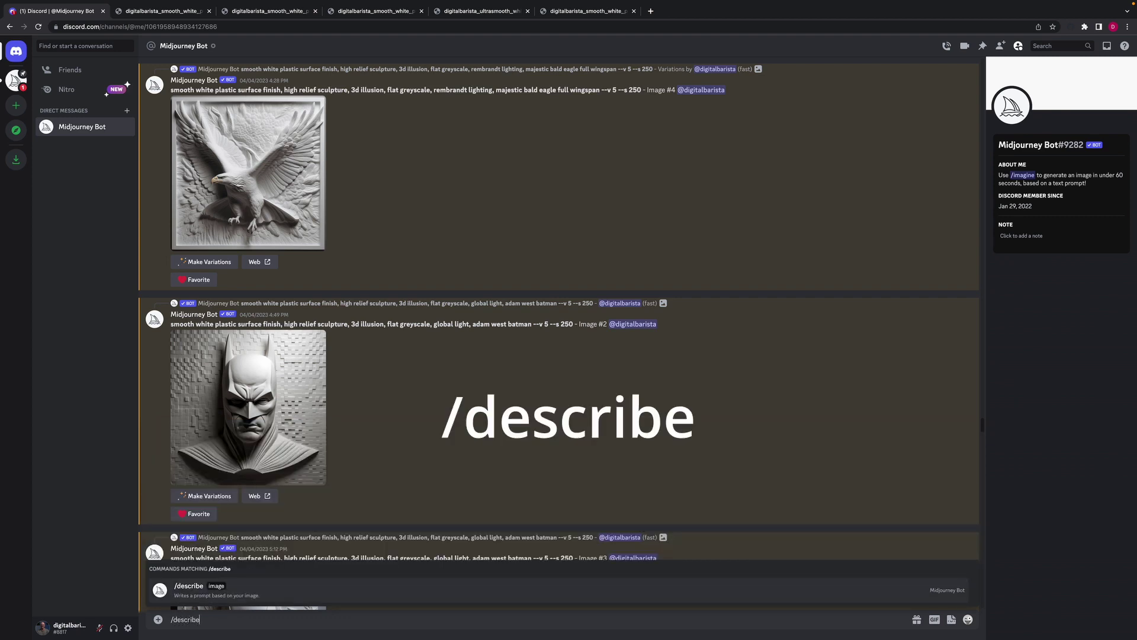
key(Return)
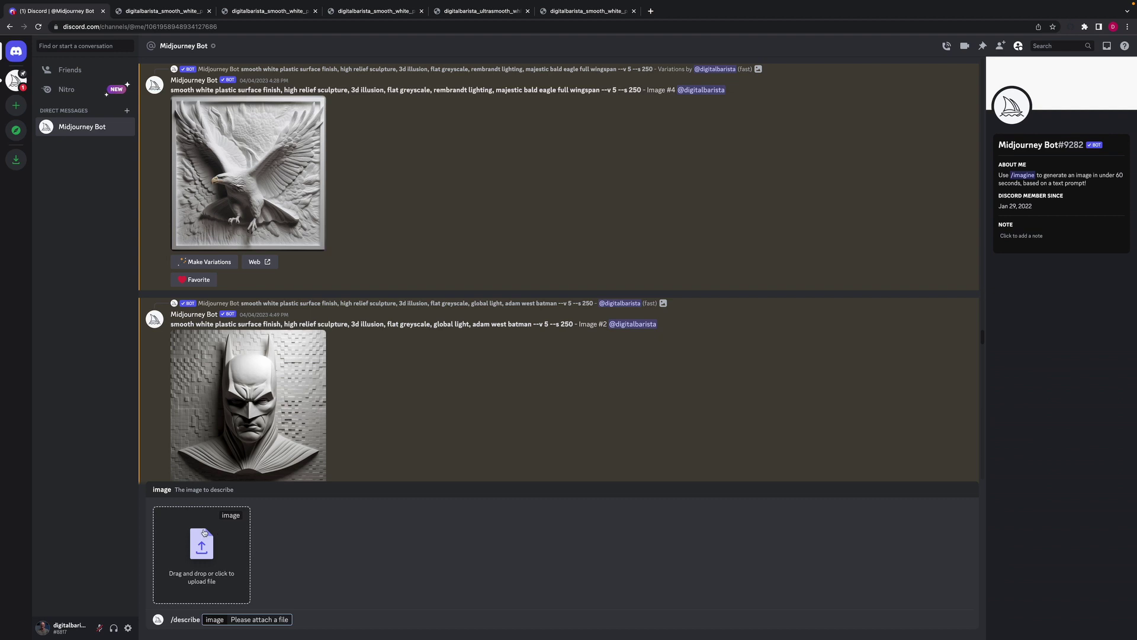
drag(493, 430, 208, 546)
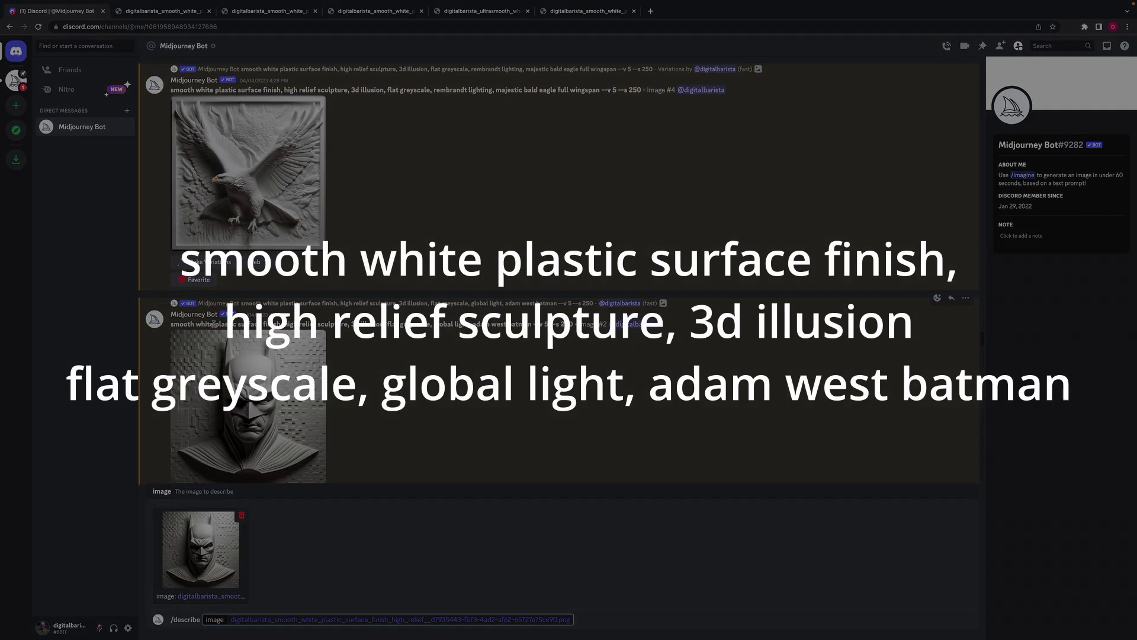
scroll(336, 290, down, 2)
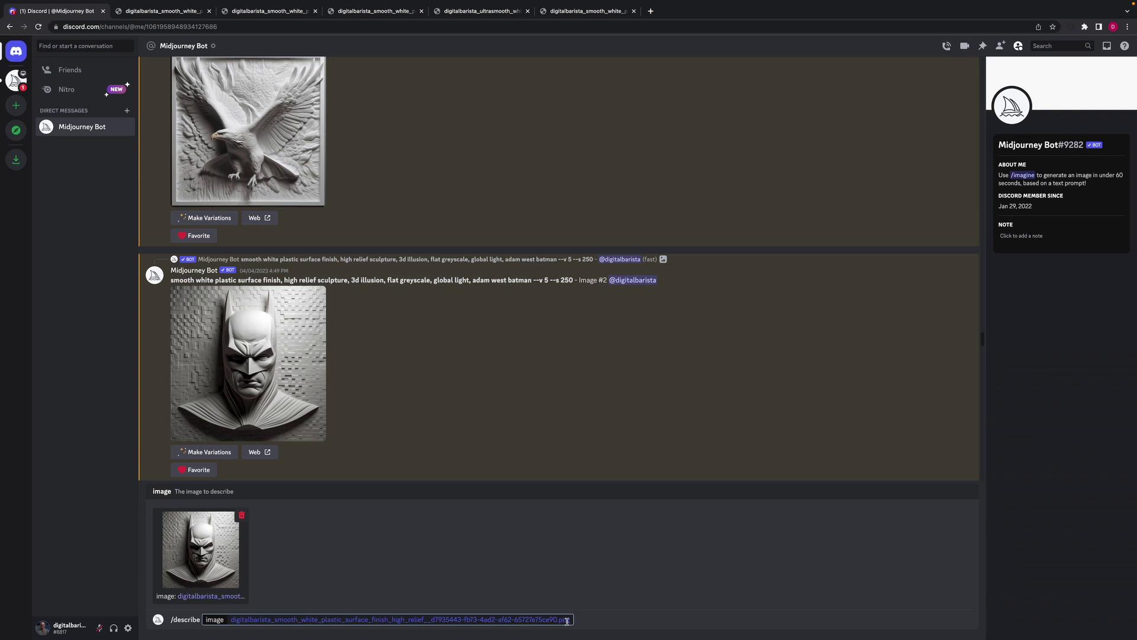
key(Return)
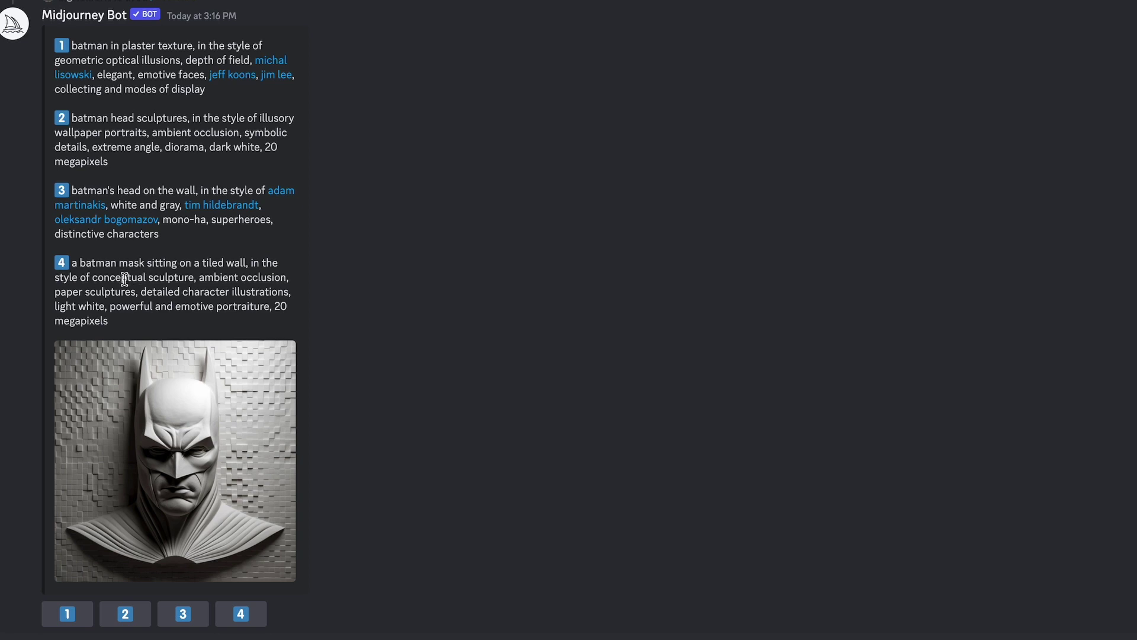
Step: Submit suggested prompt 4 unchanged, then dismiss the 'white power' banned-prompt notice
click(241, 616)
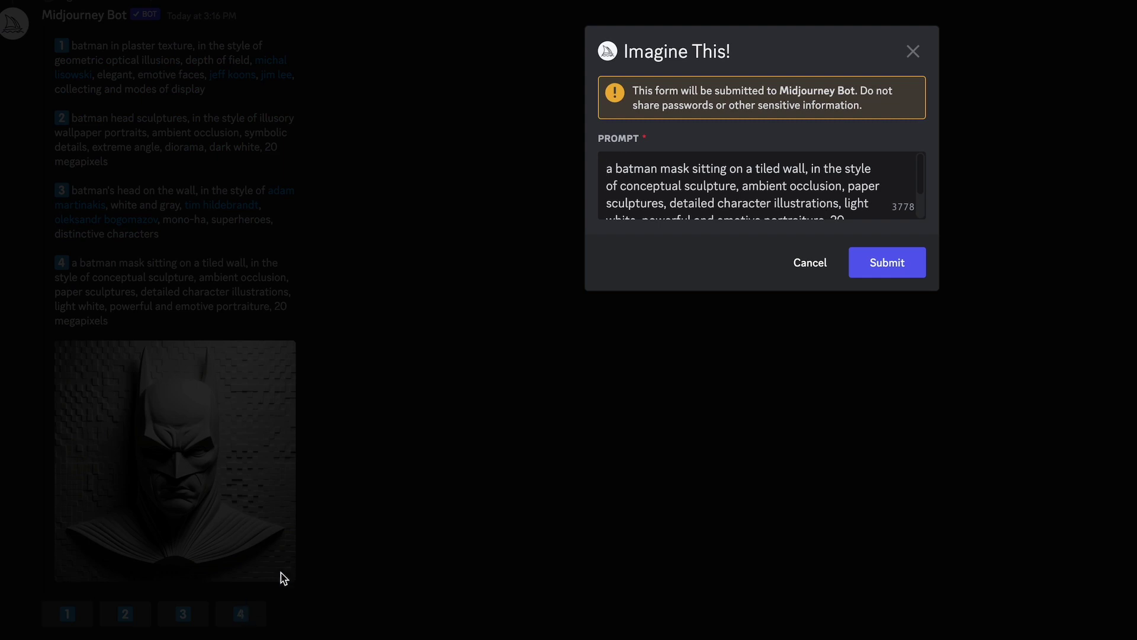
click(889, 263)
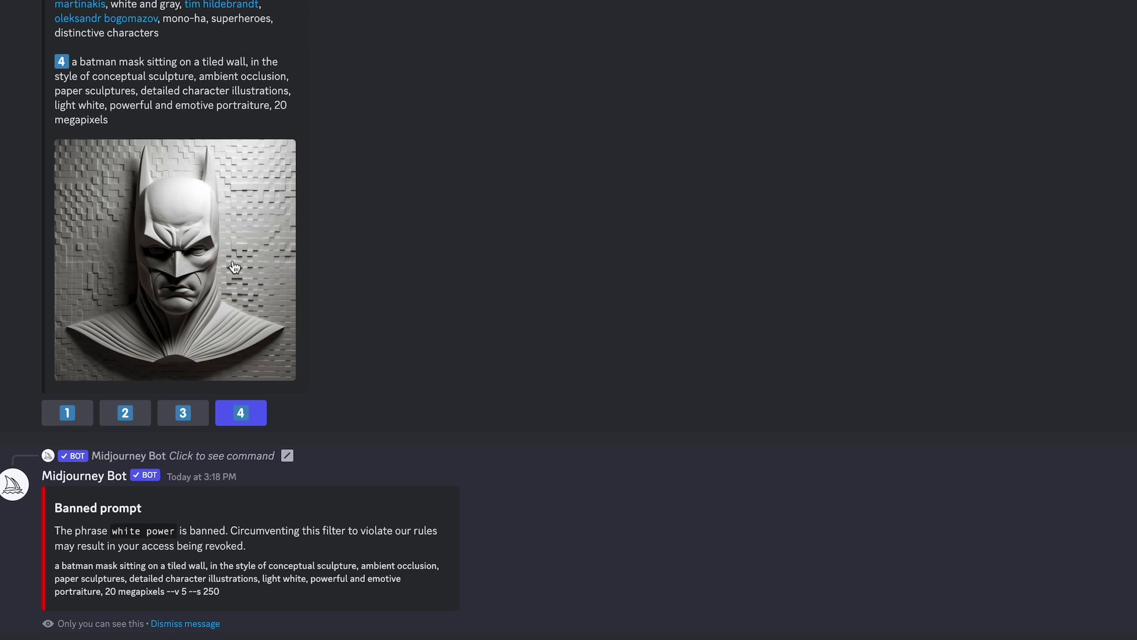
click(189, 625)
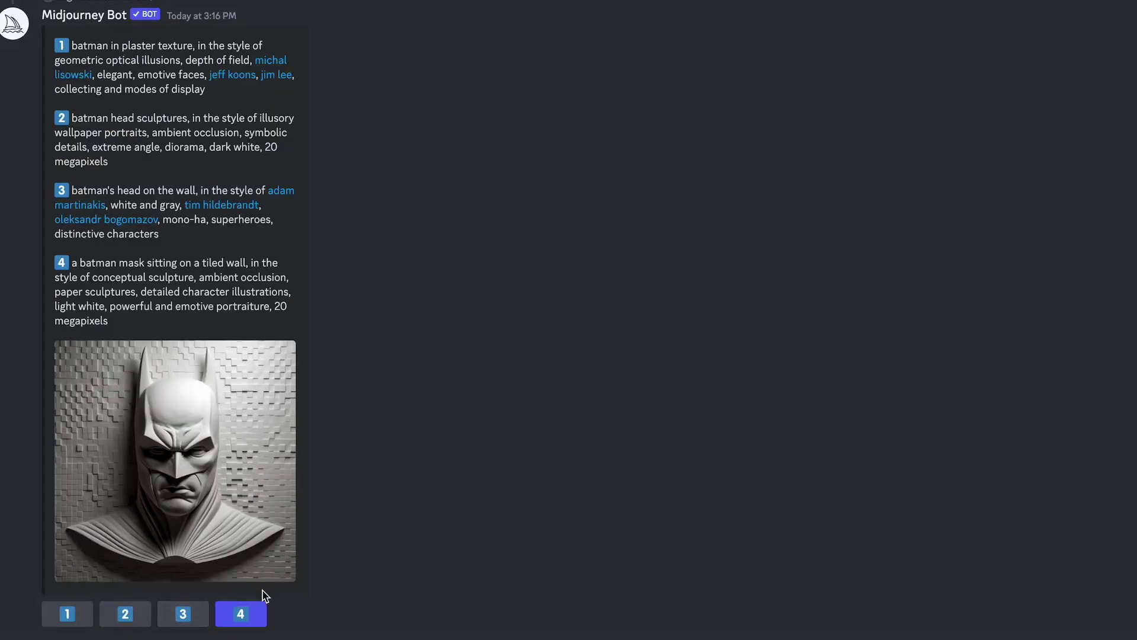
Step: Delete 'light white' and the extra space from prompt 4, then submit it
scroll(840, 173, down, 2)
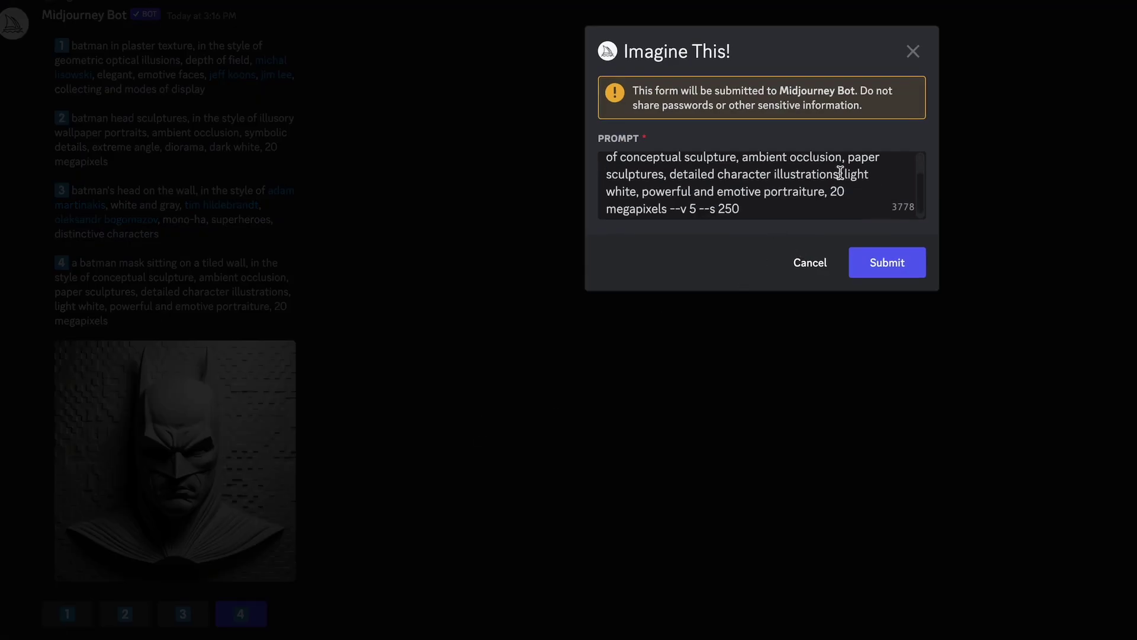
drag(844, 172, 637, 189)
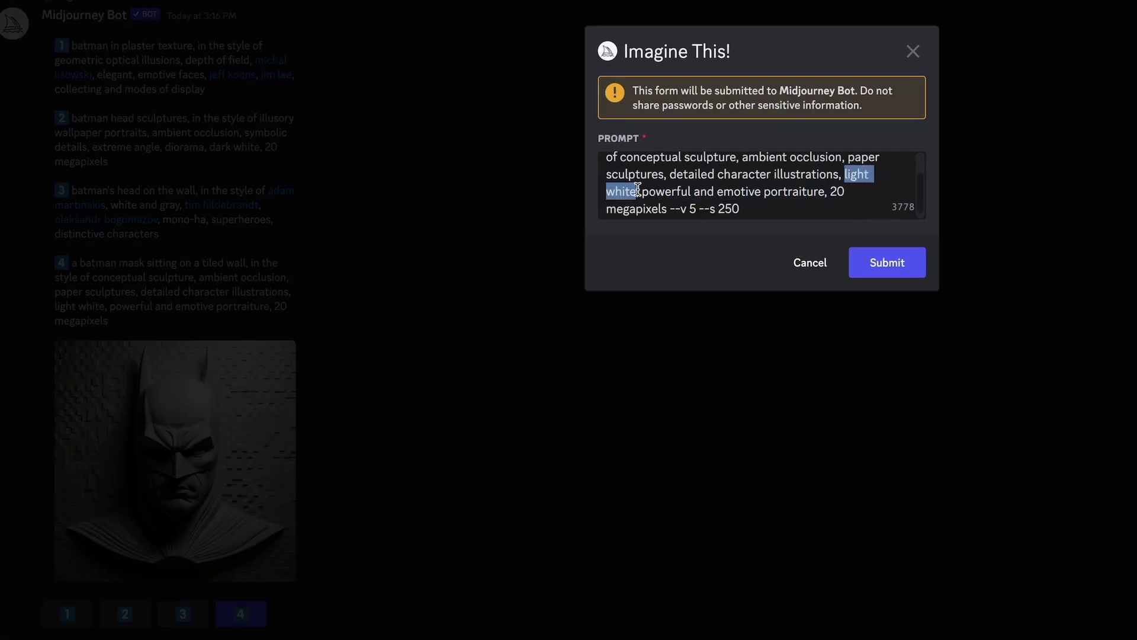
key(BackSpace)
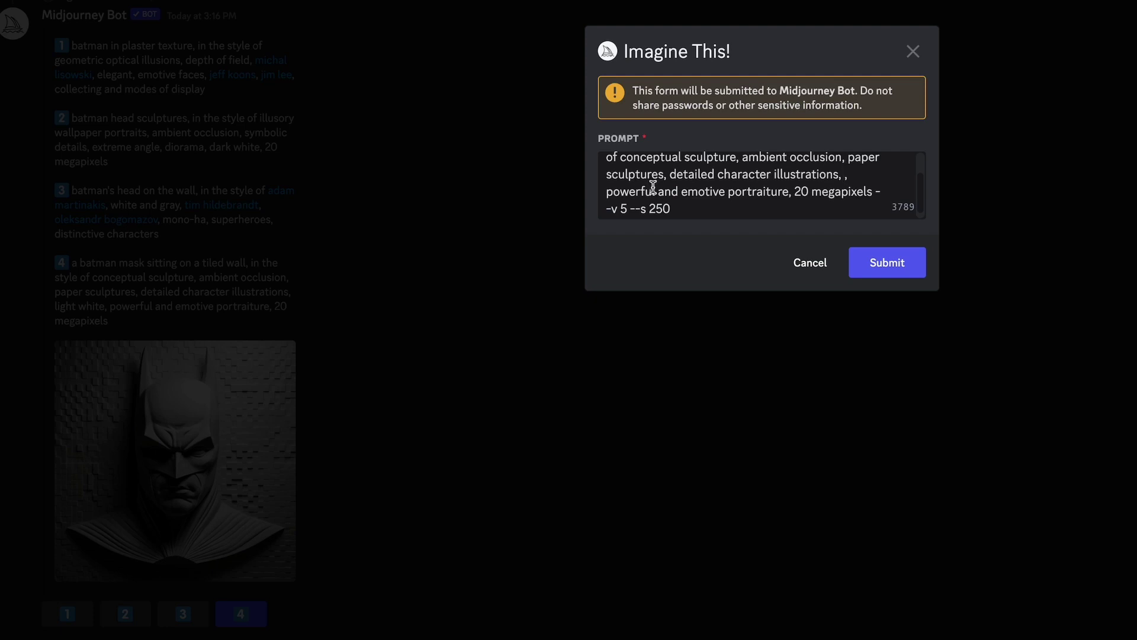
key(BackSpace)
click(882, 263)
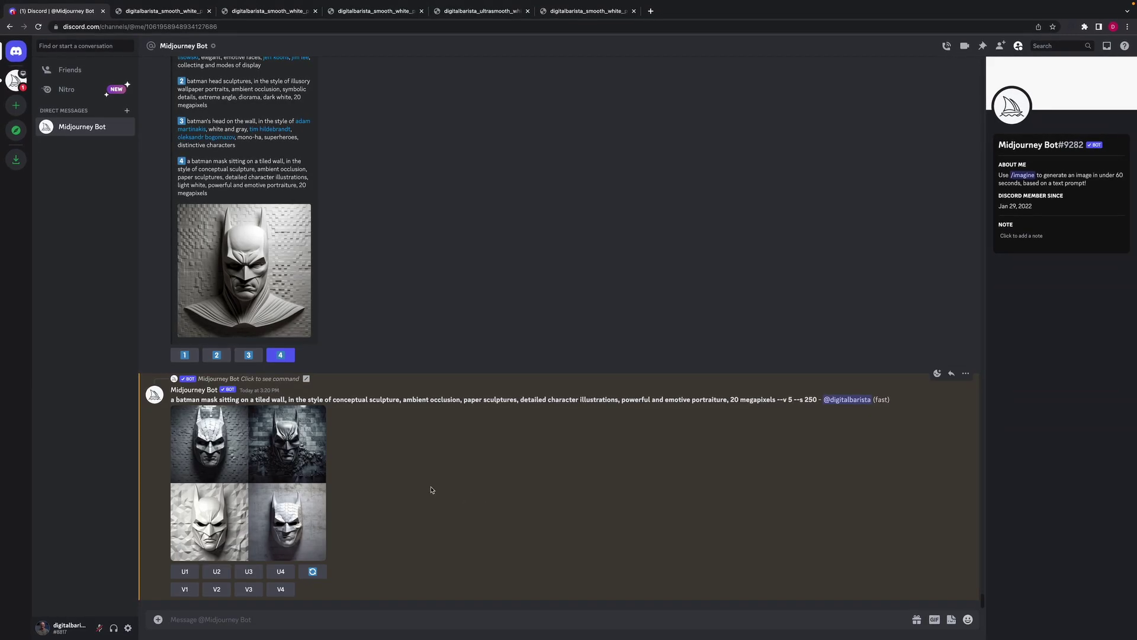
Step: View the new four-image Batman mask grid enlarged, then close it
click(256, 470)
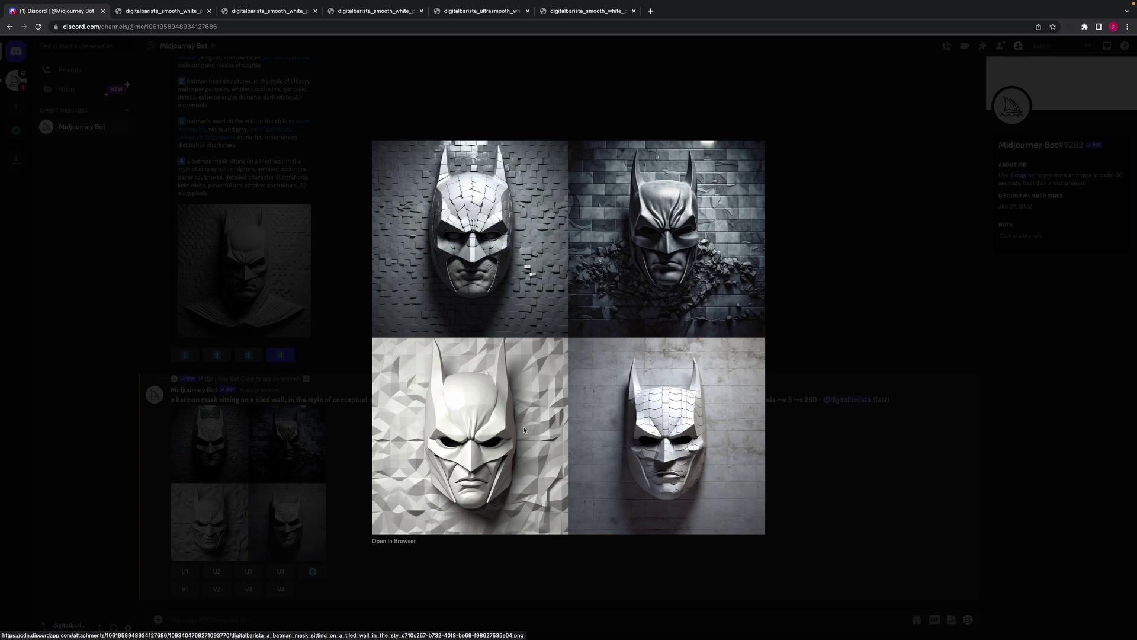
click(807, 363)
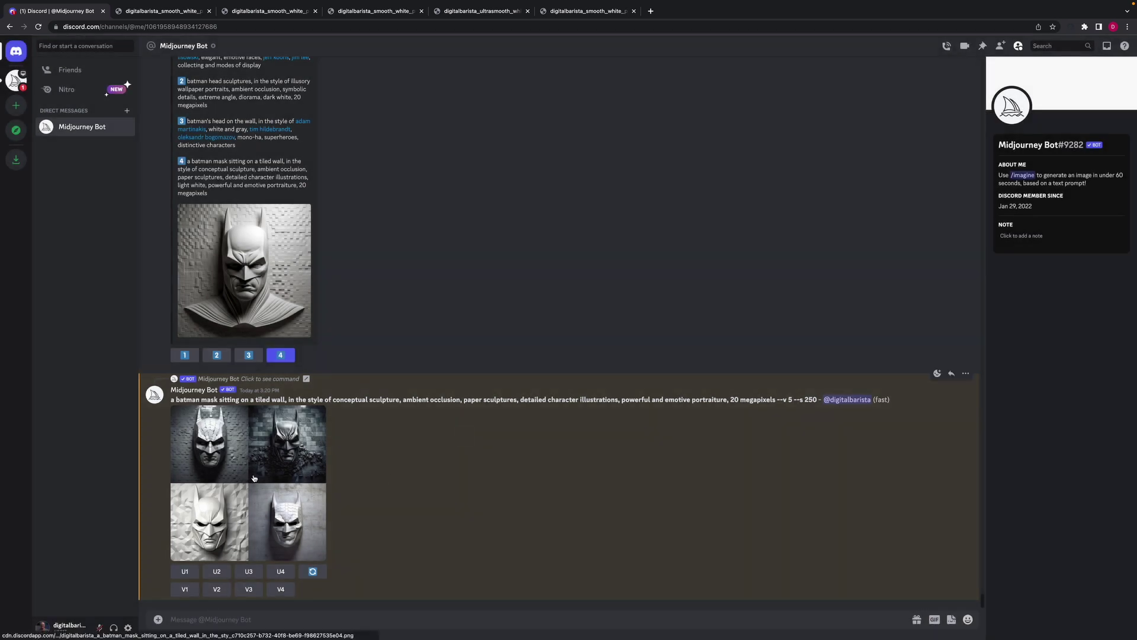
Step: Enlarge yesterday's 'male superhero standing front on with arms folded' plaster-cast grid
scroll(463, 267, up, 8)
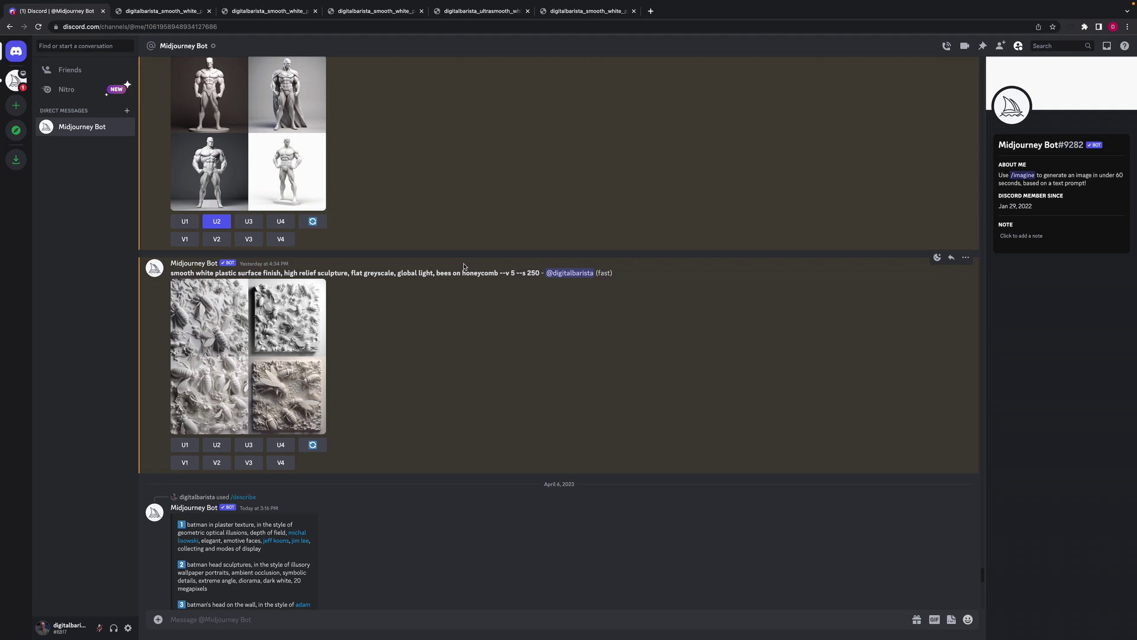
scroll(462, 232, up, 3)
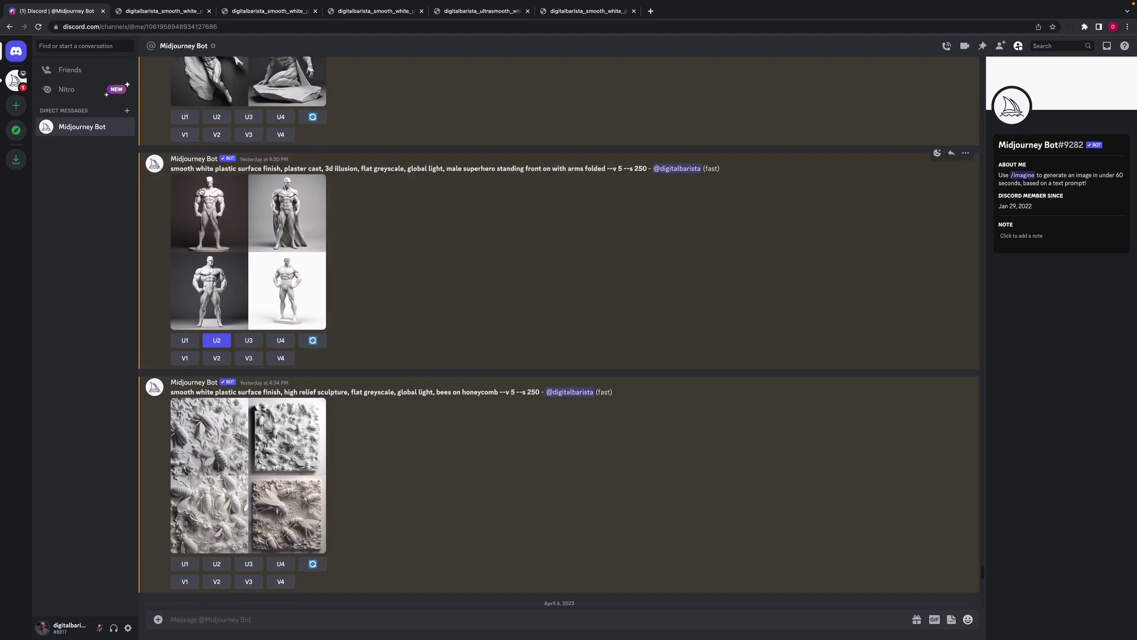
scroll(246, 202, up, 1)
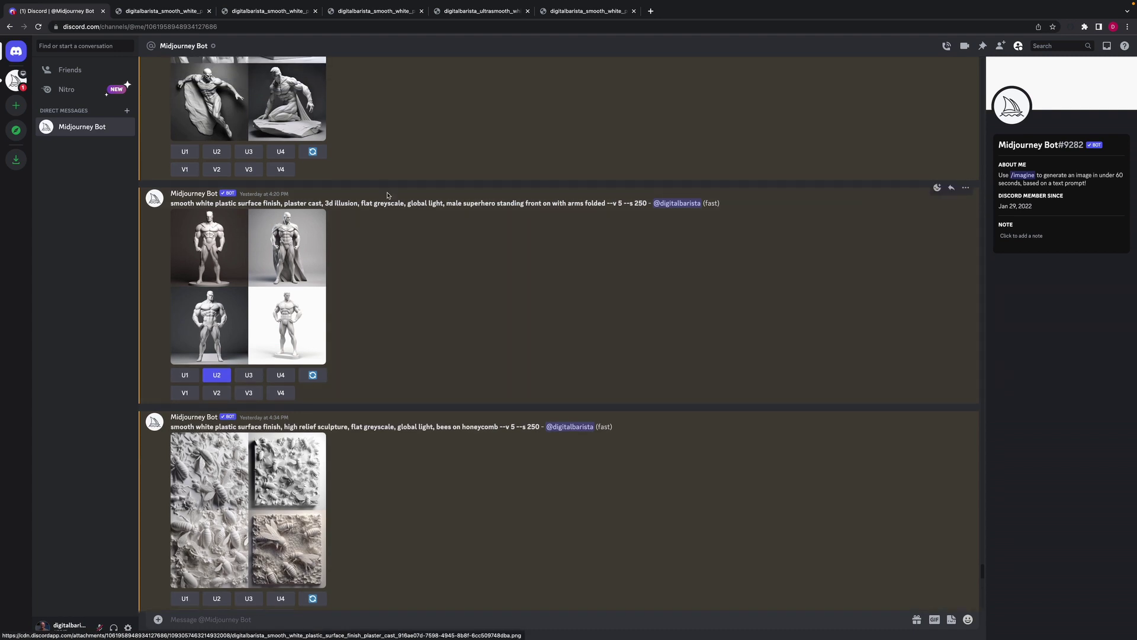
scroll(292, 244, up, 2)
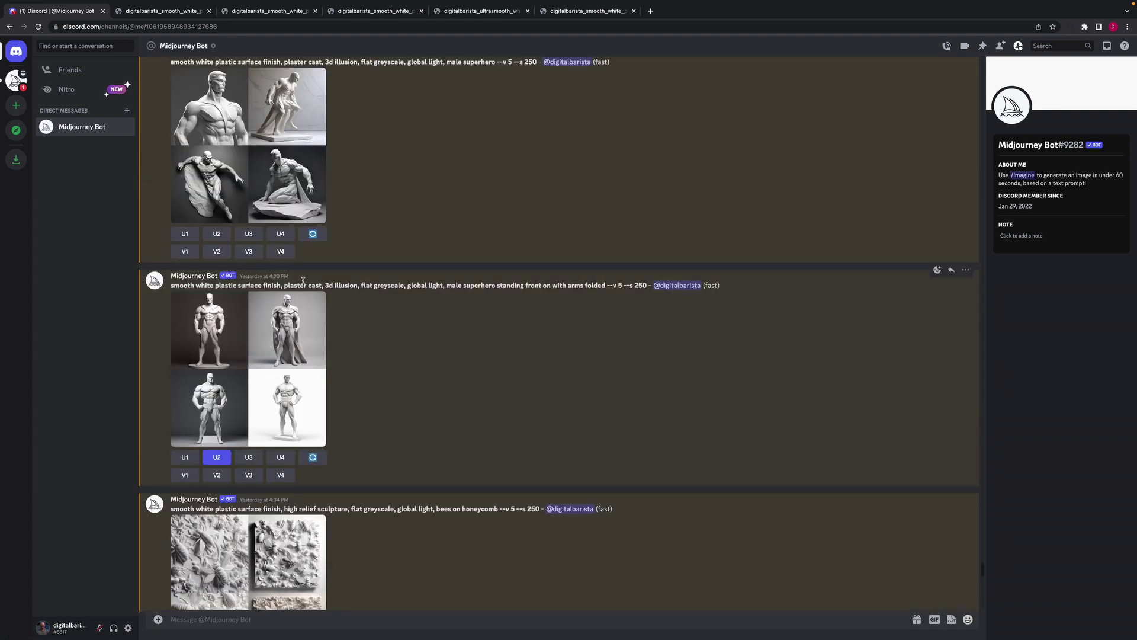
click(208, 334)
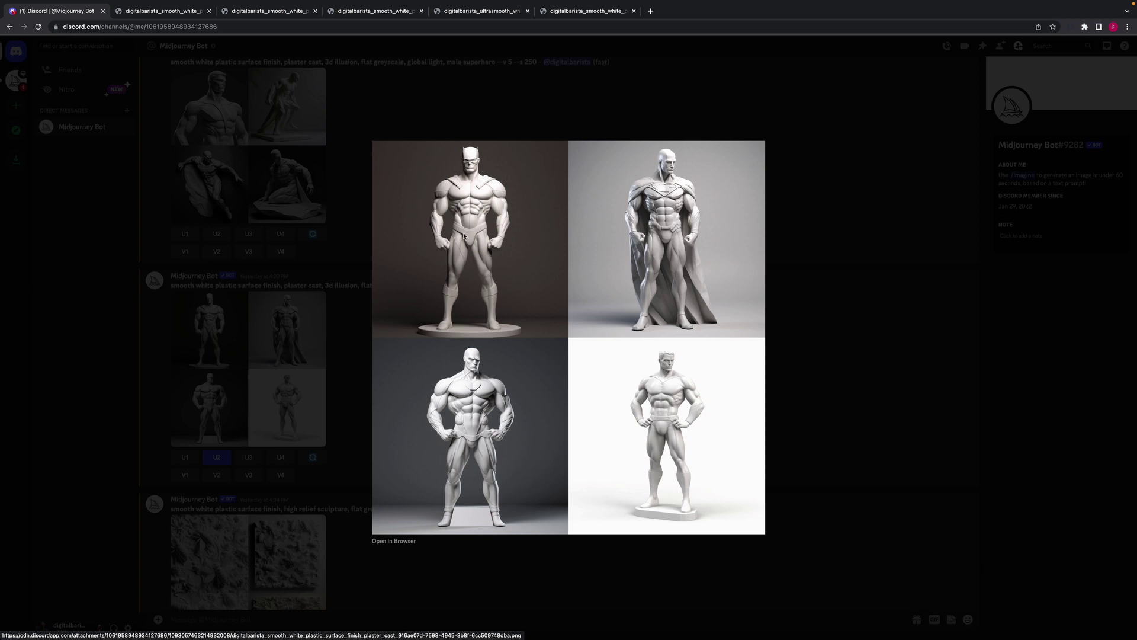
click(819, 277)
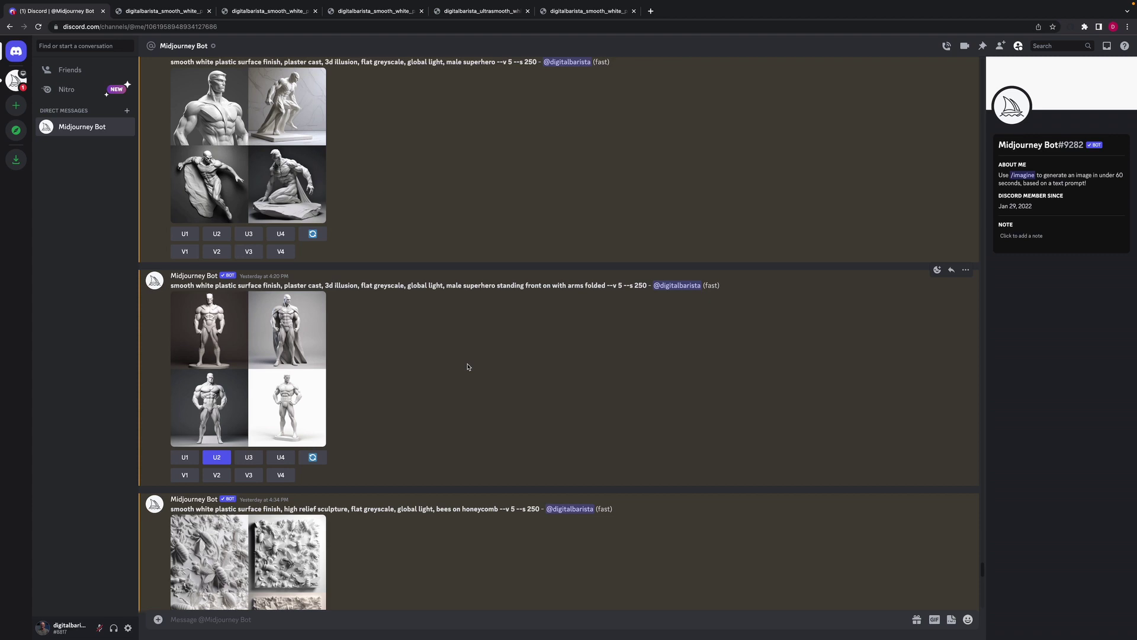
scroll(474, 366, down, 3)
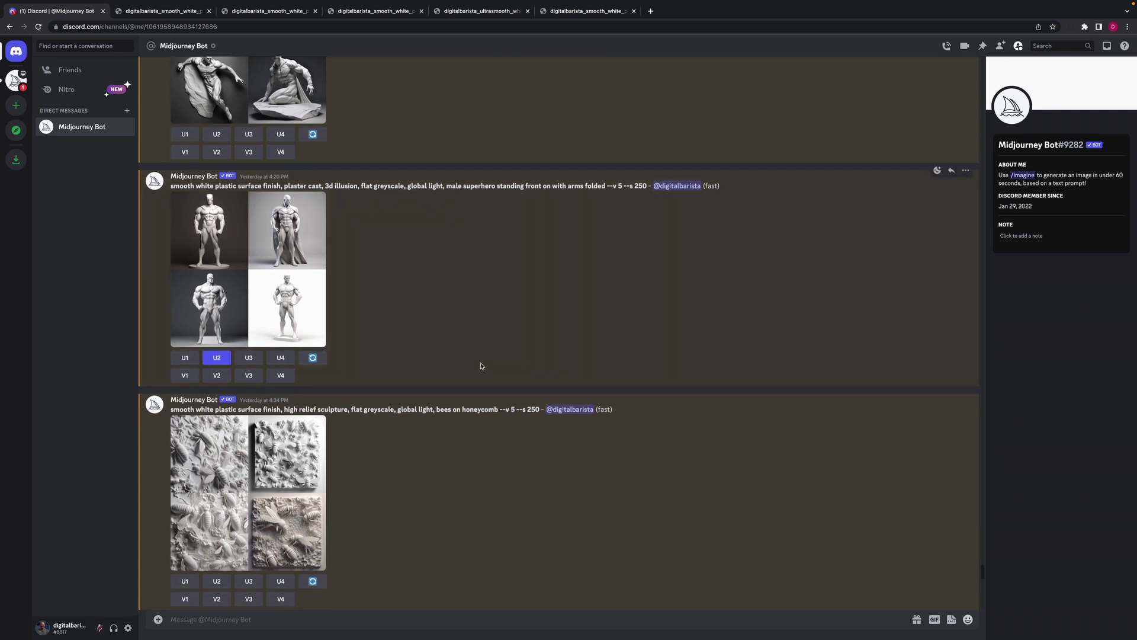
scroll(481, 366, down, 3)
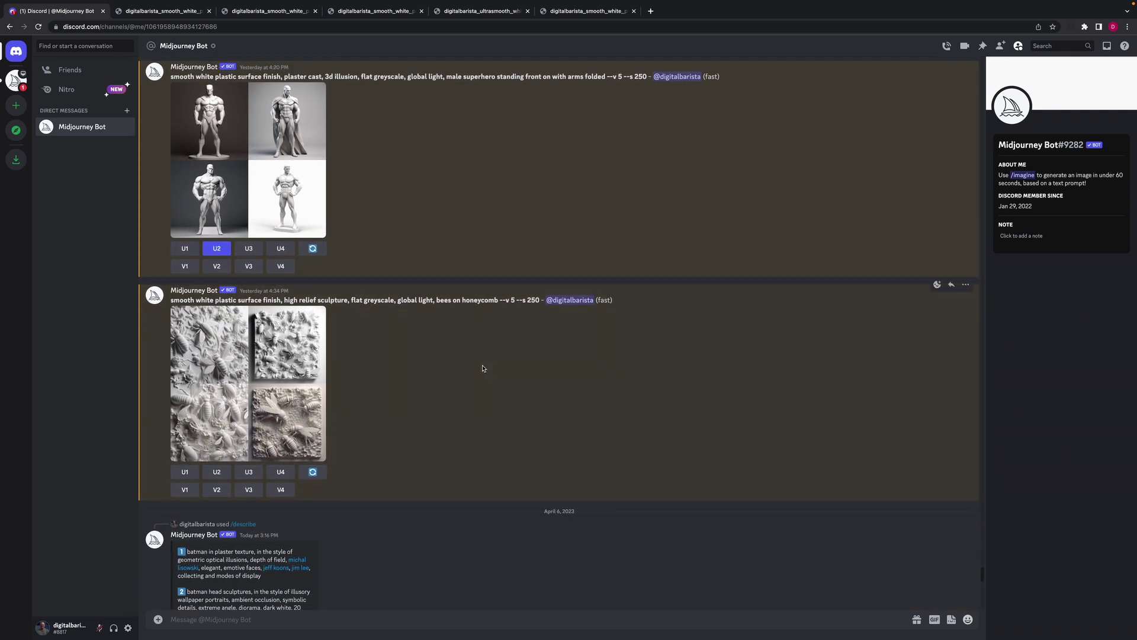